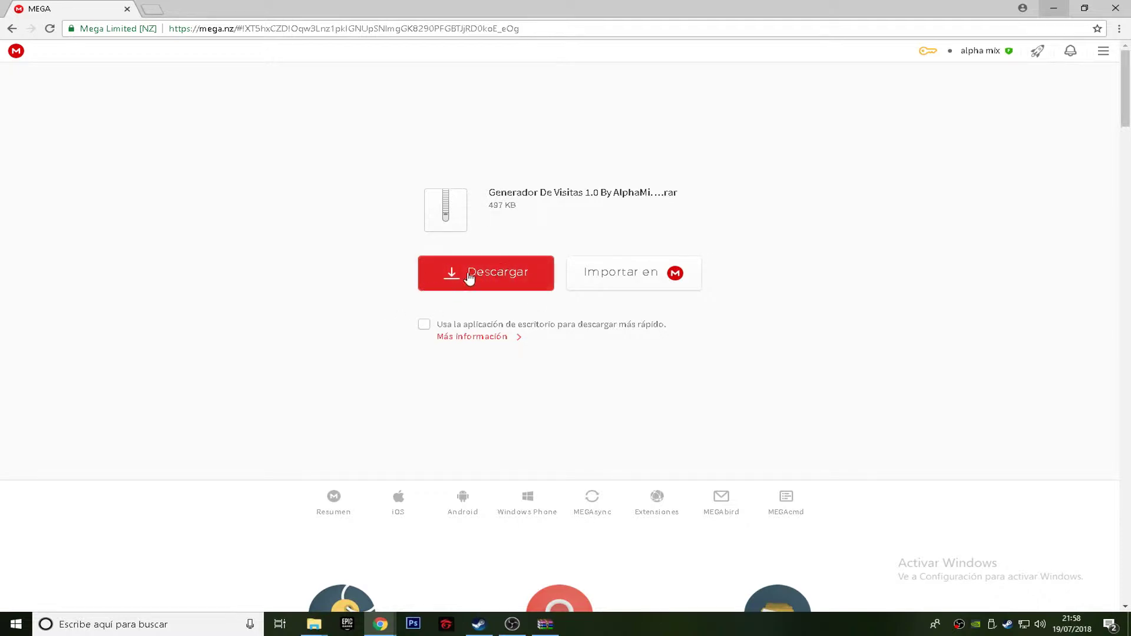
# Switch to File Explorer's generador de visitas folder and extract the Generador De Visitas 1.0 archive in place.
pyautogui.click(314, 624)
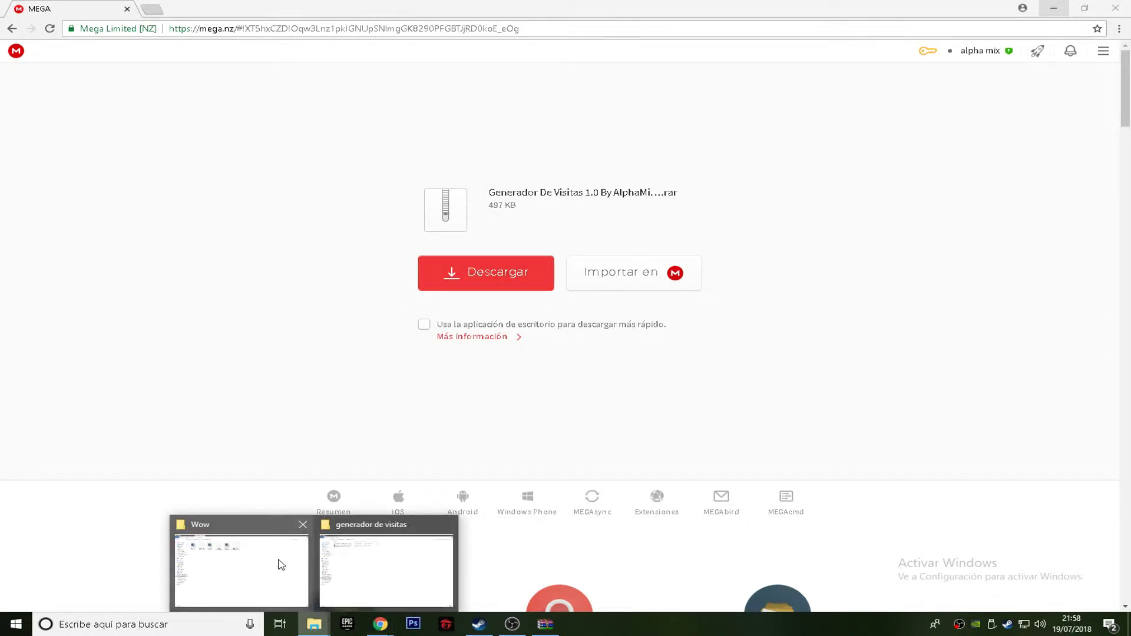
pyautogui.click(381, 572)
pyautogui.click(220, 88)
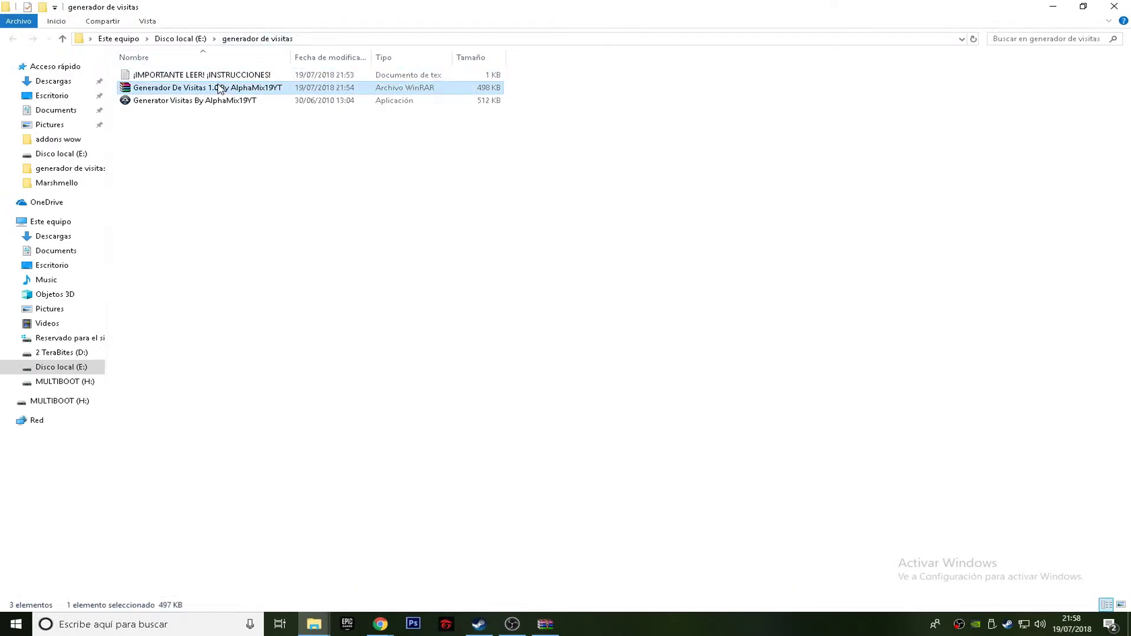
pyautogui.click(589, 98)
pyautogui.rightClick(220, 91)
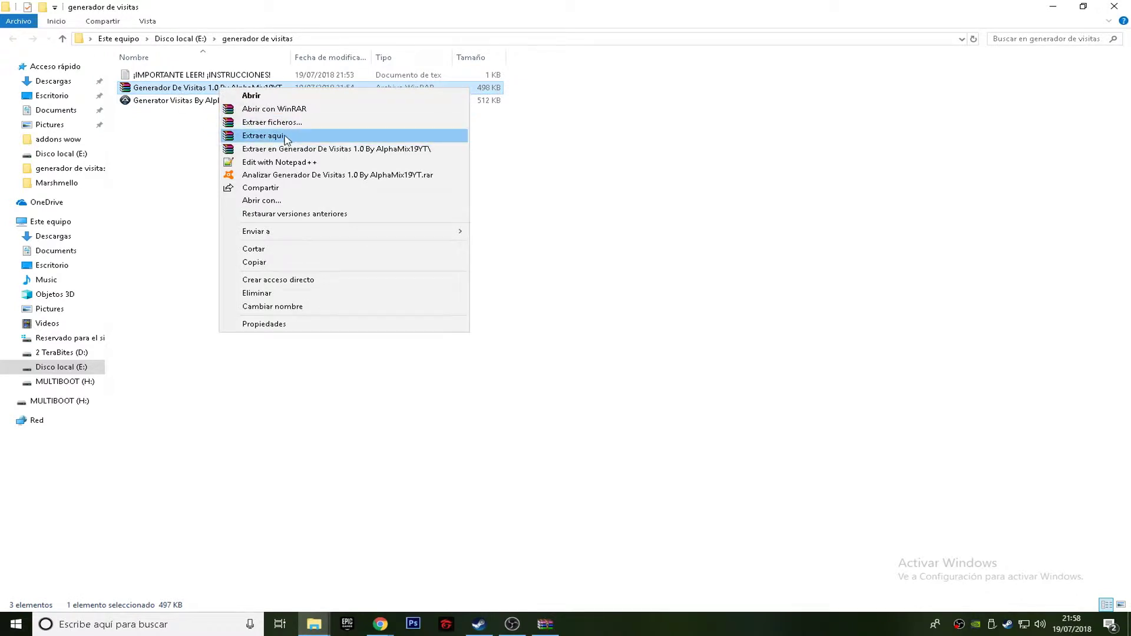
pyautogui.click(286, 139)
# Launch the Generator Visitas application from the generador de visitas folder and make its URL entry active.
pyautogui.click(171, 101)
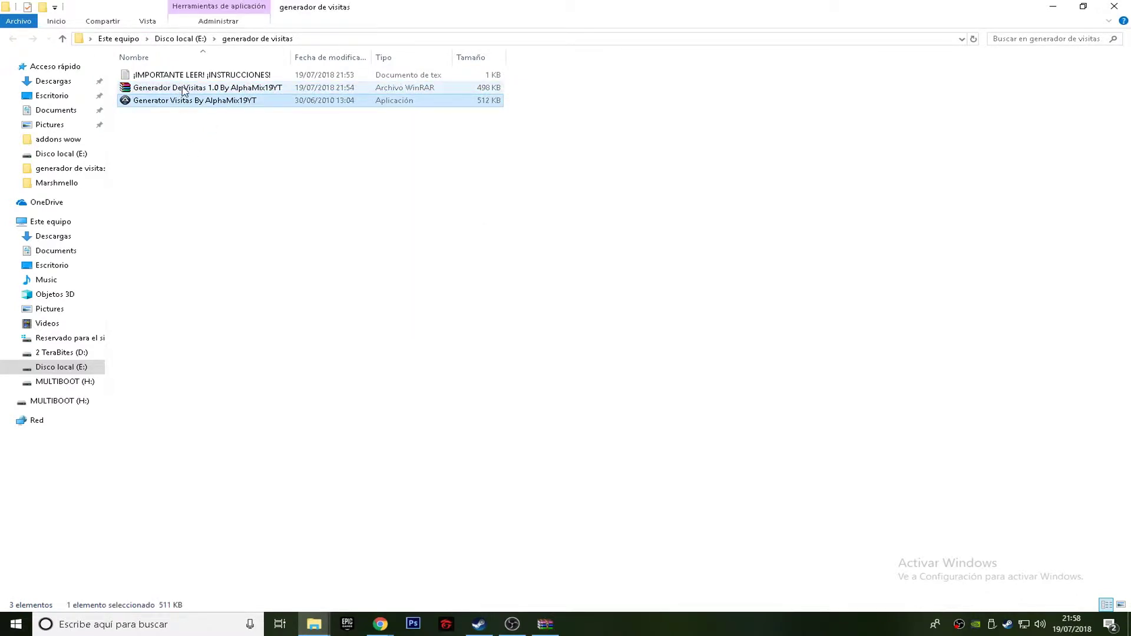
pyautogui.click(210, 139)
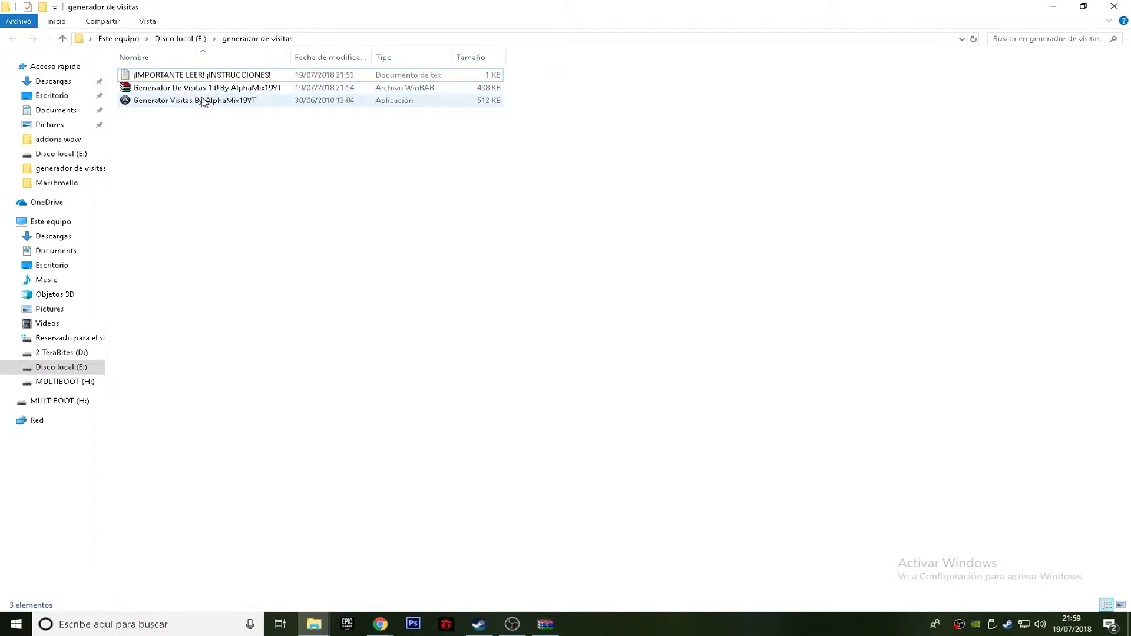
pyautogui.rightClick(399, 279)
pyautogui.click(427, 325)
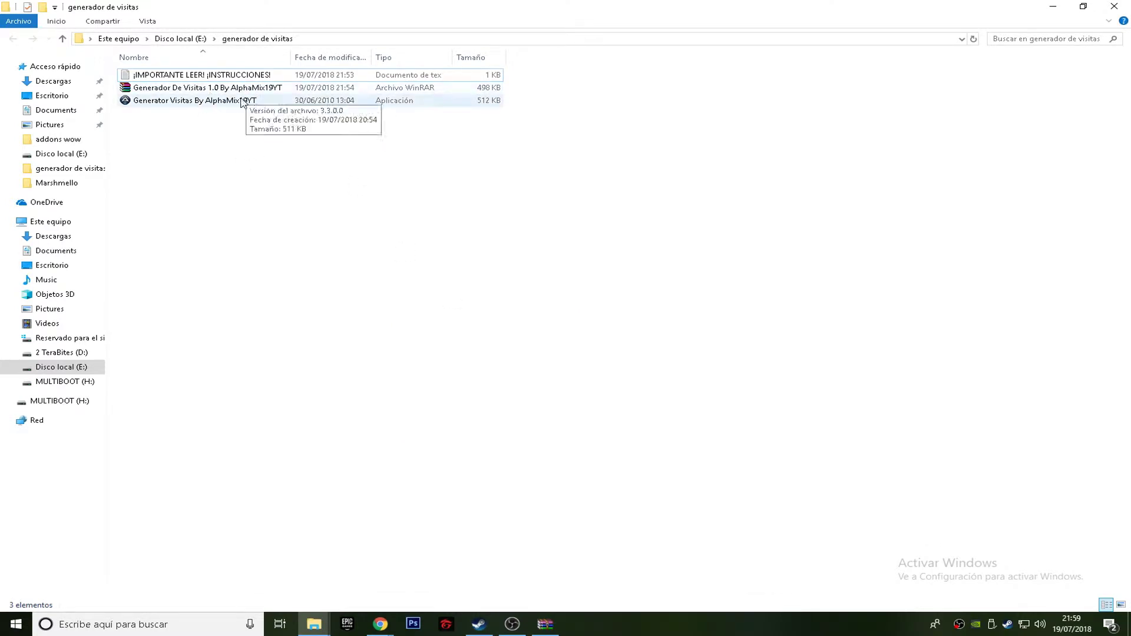
pyautogui.doubleClick(206, 102)
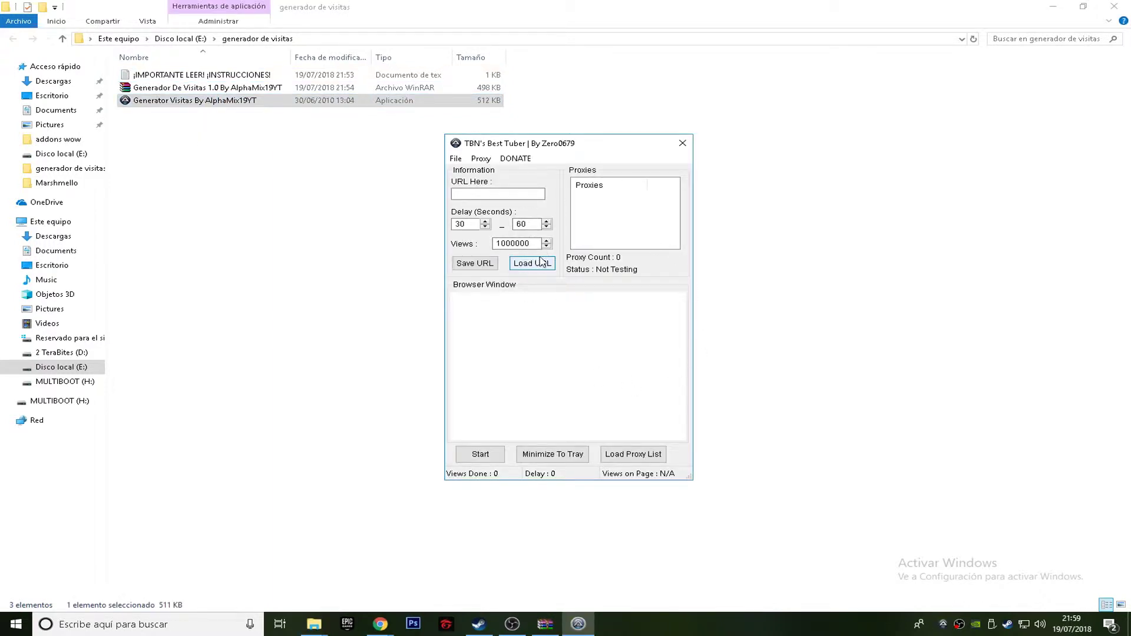
pyautogui.click(483, 194)
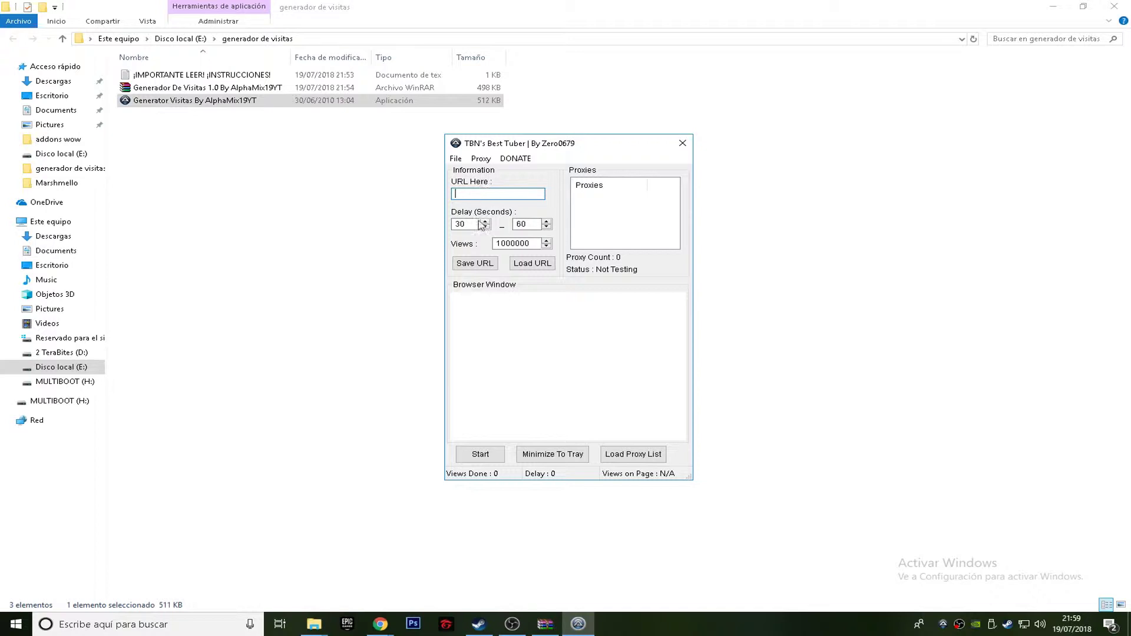
# Switch to Chrome, open YouTube in a new browser tab and go to the signed-in account's own channel.
pyautogui.moveTo(380, 624)
pyautogui.click(450, 569)
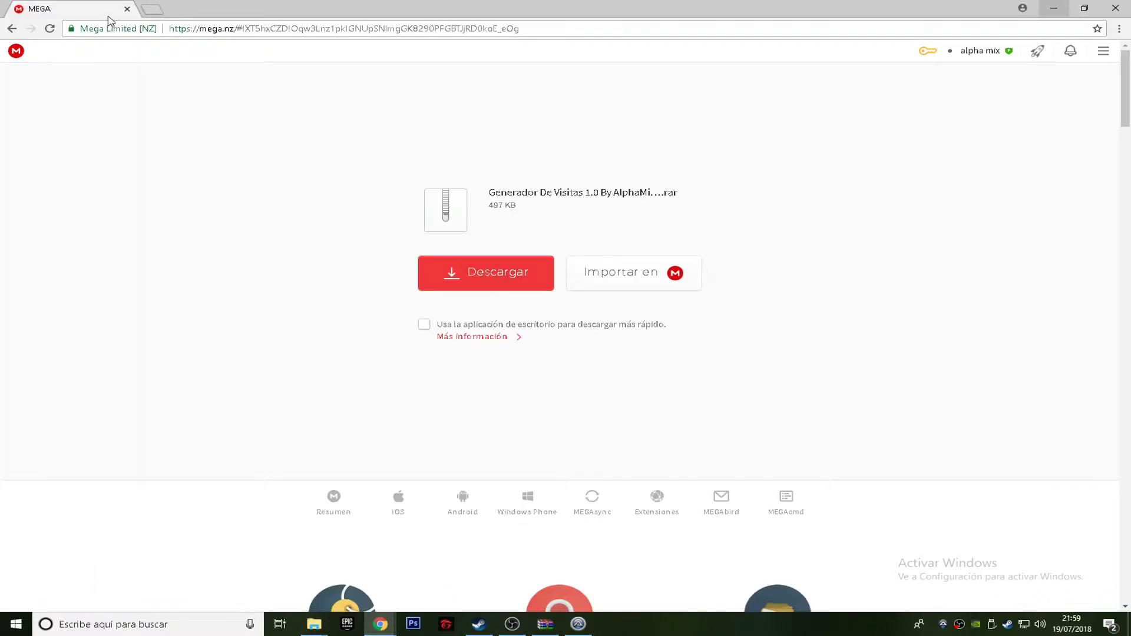
pyautogui.click(152, 9)
pyautogui.write('youtube')
pyautogui.press('Return')
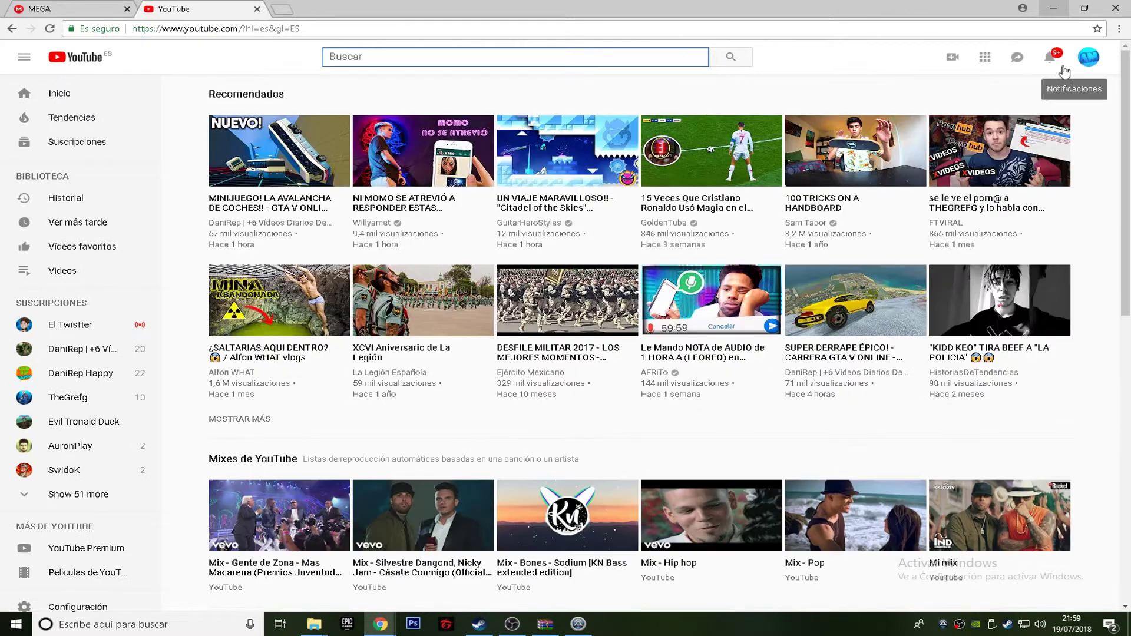
pyautogui.click(1088, 57)
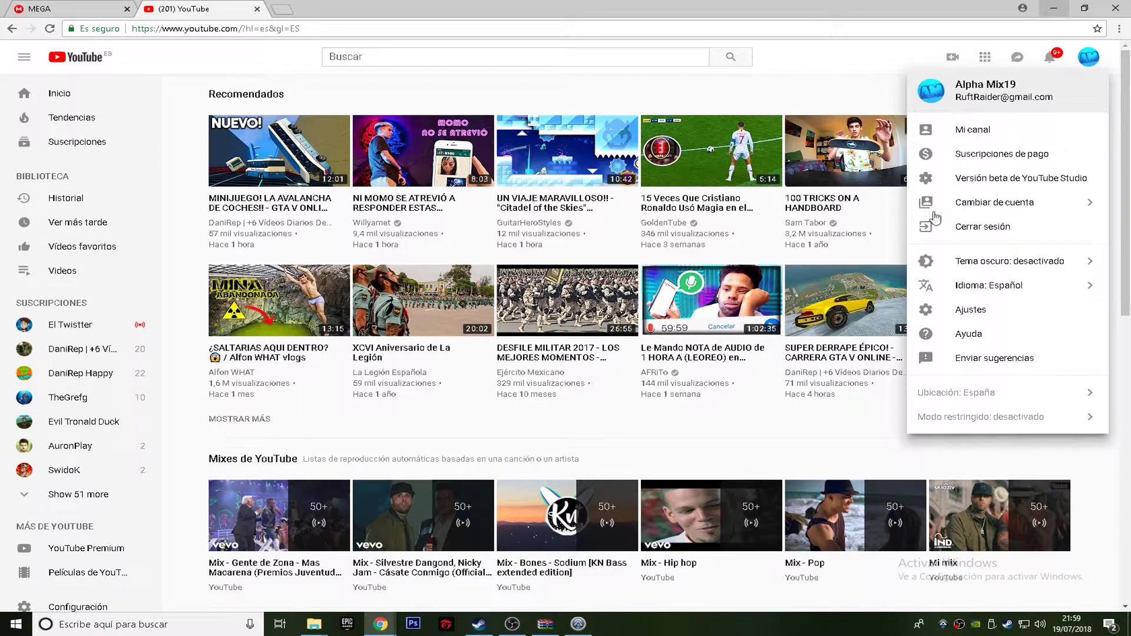
pyautogui.click(1004, 130)
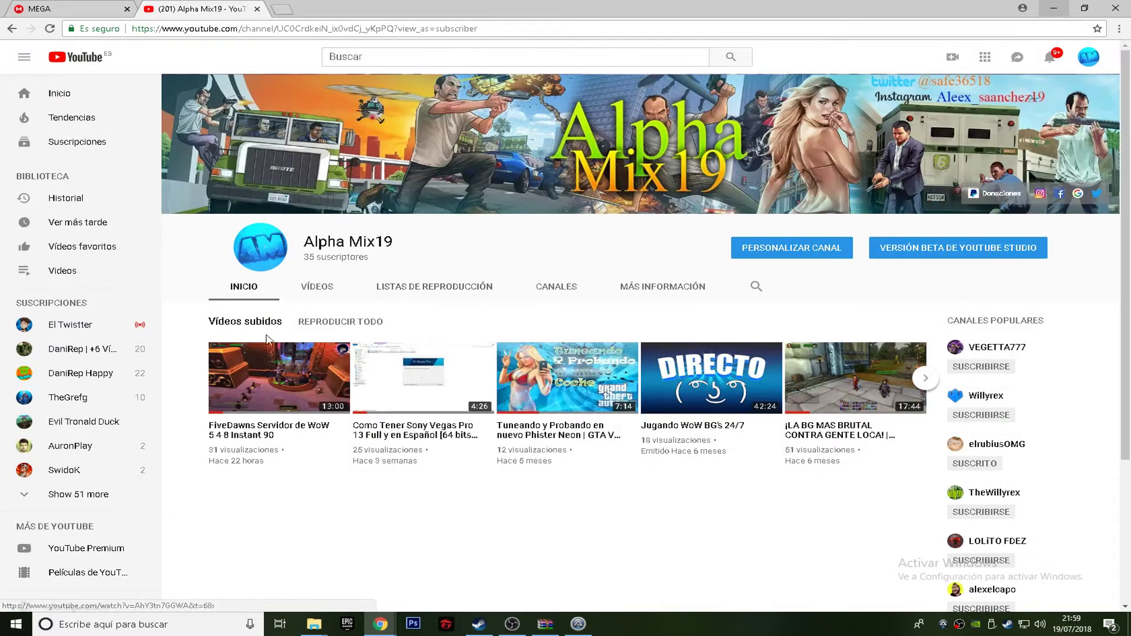
pyautogui.click(312, 354)
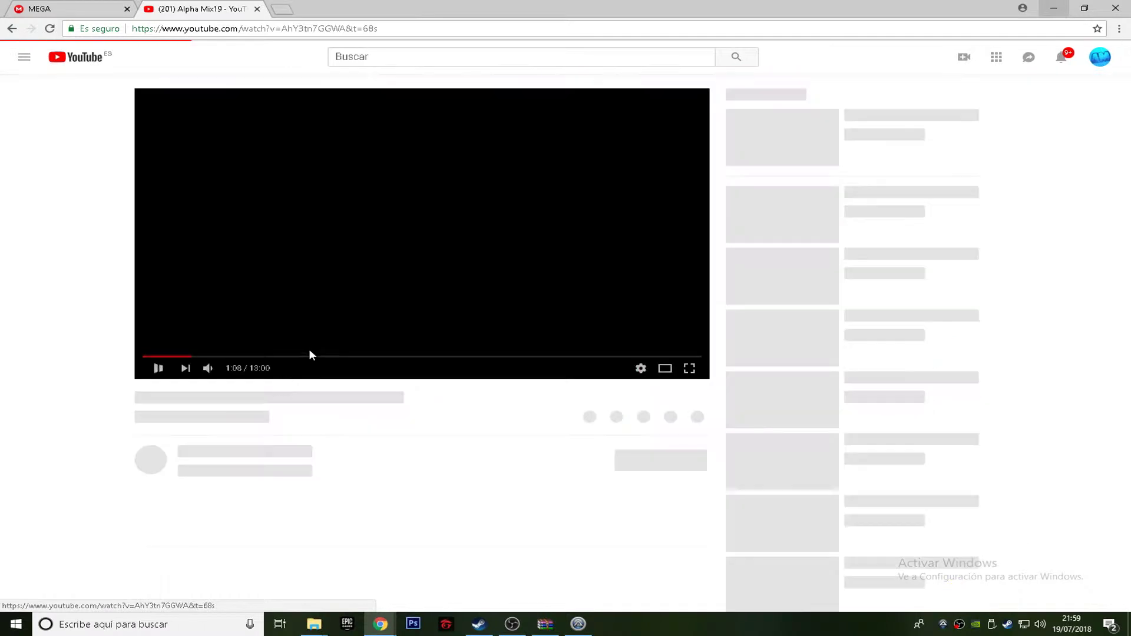
pyautogui.click(282, 28)
pyautogui.rightClick(282, 28)
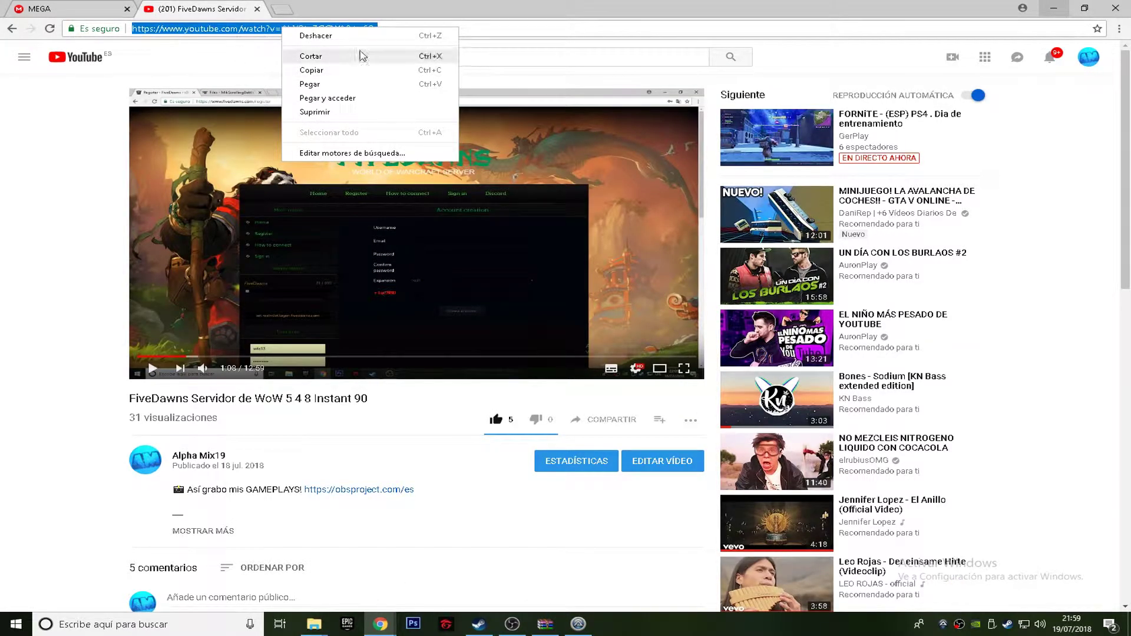
pyautogui.click(208, 6)
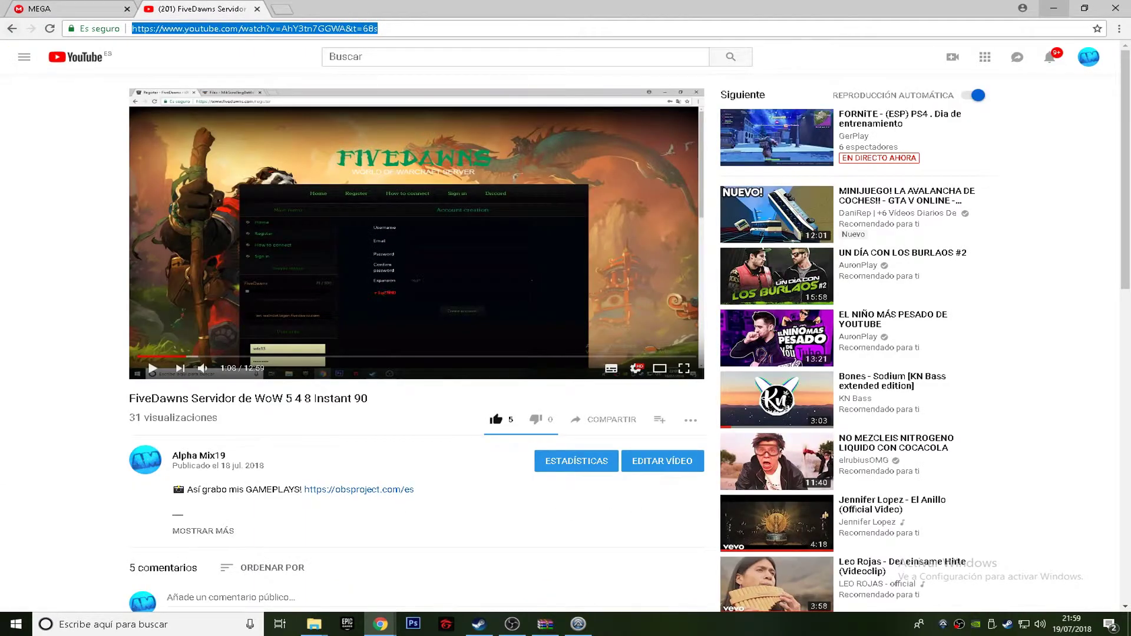
pyautogui.click(12, 28)
# Open the channel's Sony Vegas Pro 13 video, copy its web address and return to TBN's Best Tuber.
pyautogui.click(414, 400)
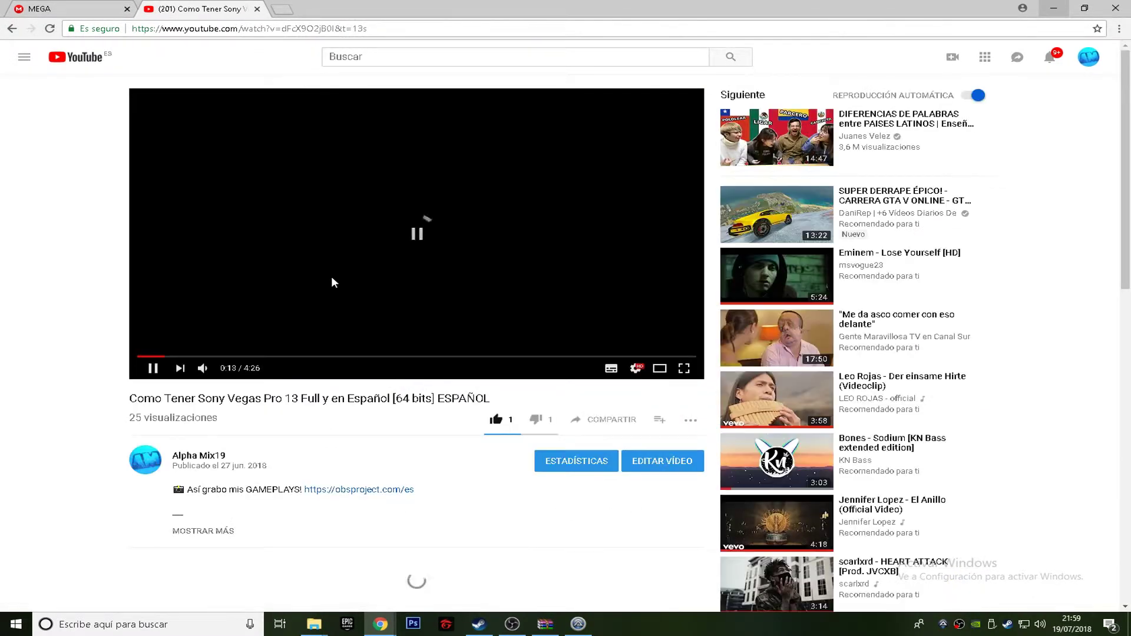
pyautogui.rightClick(322, 27)
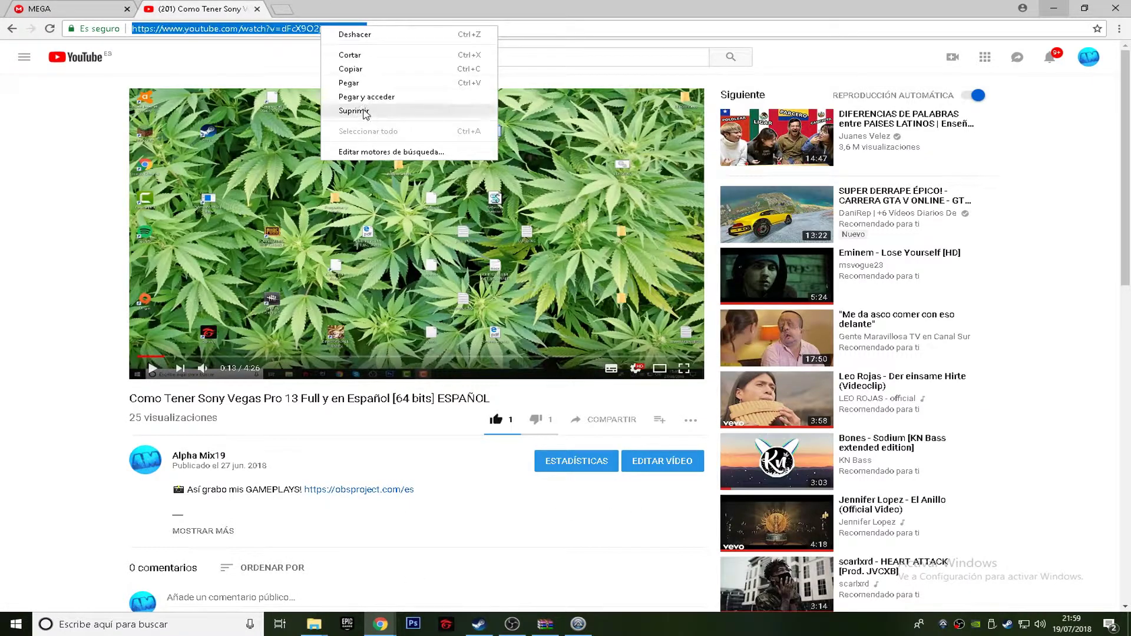
pyautogui.click(370, 69)
pyautogui.click(1053, 8)
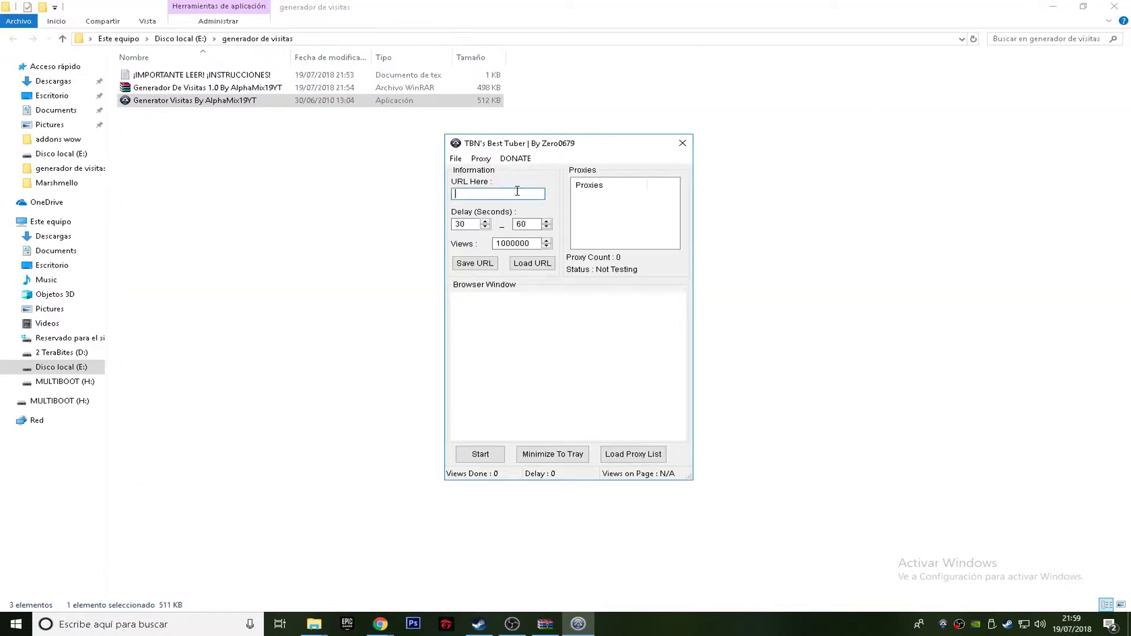
# Enter the copied video address as the URL, set the delay to 00–01 seconds and the views to 50.
pyautogui.click(518, 193)
pyautogui.hotkey('ctrl', 'v')
pyautogui.moveTo(470, 224); pyautogui.dragTo(438, 226)
pyautogui.press('Tab')
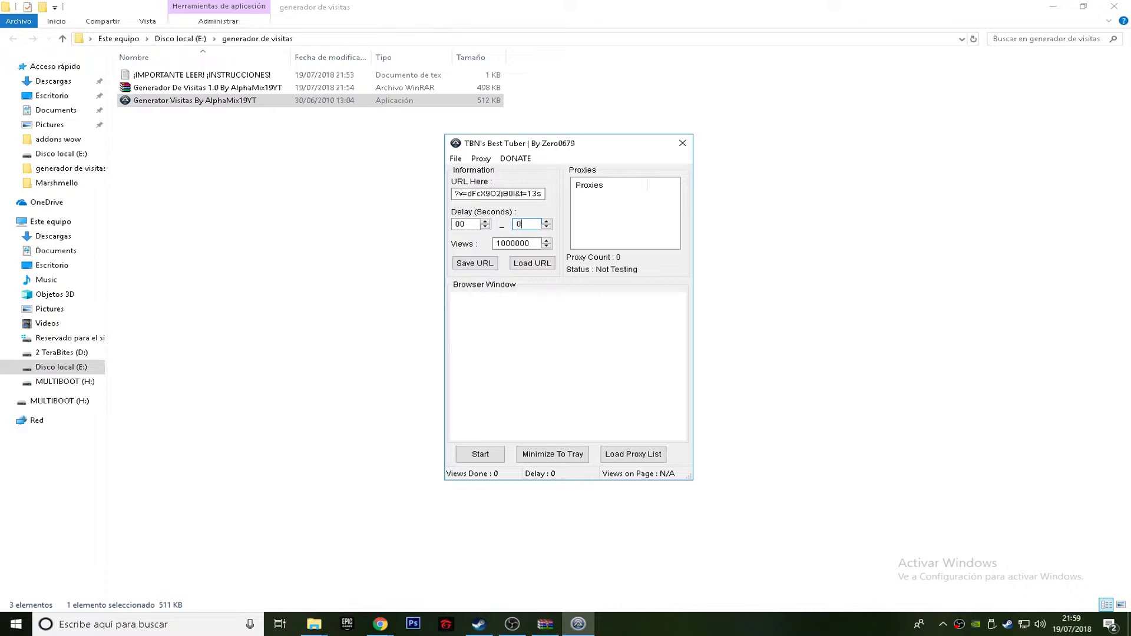
pyautogui.moveTo(531, 241); pyautogui.dragTo(482, 246)
pyautogui.write('50')
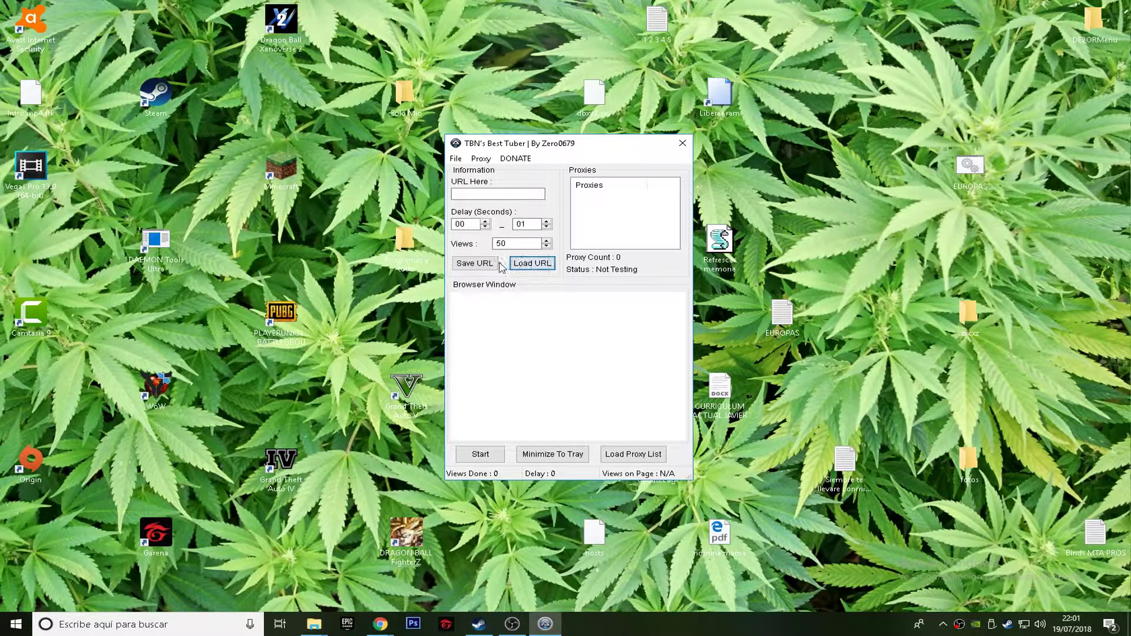
# Paste the Sony Vegas video's address into the empty URL field of the view generator.
pyautogui.click(494, 194)
pyautogui.click(495, 192)
pyautogui.hotkey('ctrl', 'v')
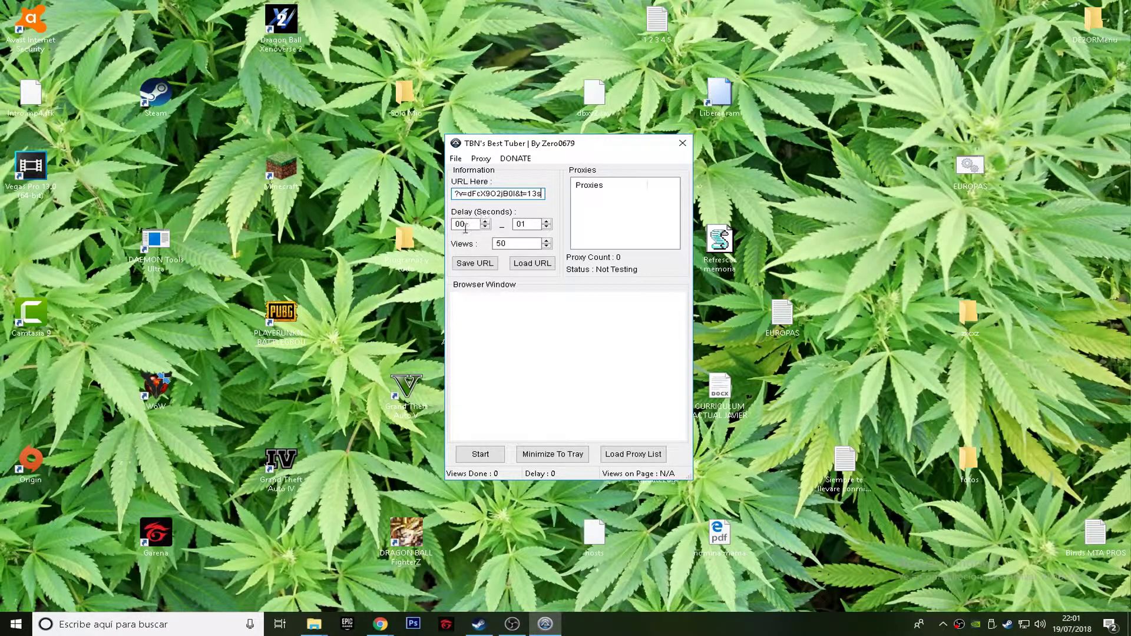
pyautogui.click(520, 242)
pyautogui.click(492, 298)
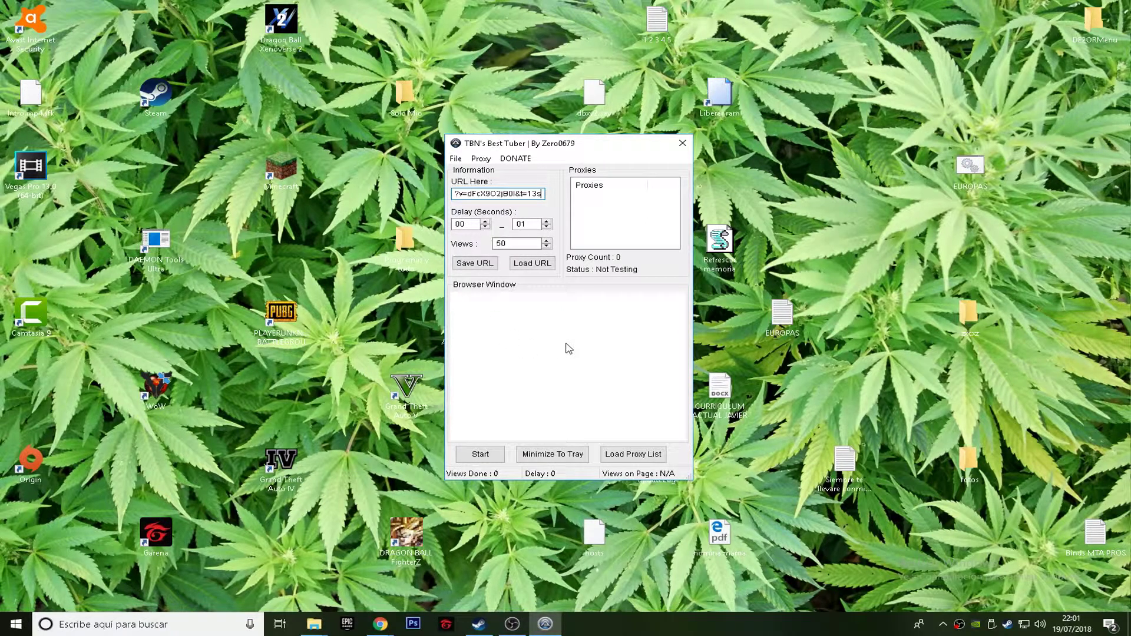
# Load the proxies text file from the generador de visitas folder on drive E: as the proxy list and start the view run.
pyautogui.click(621, 459)
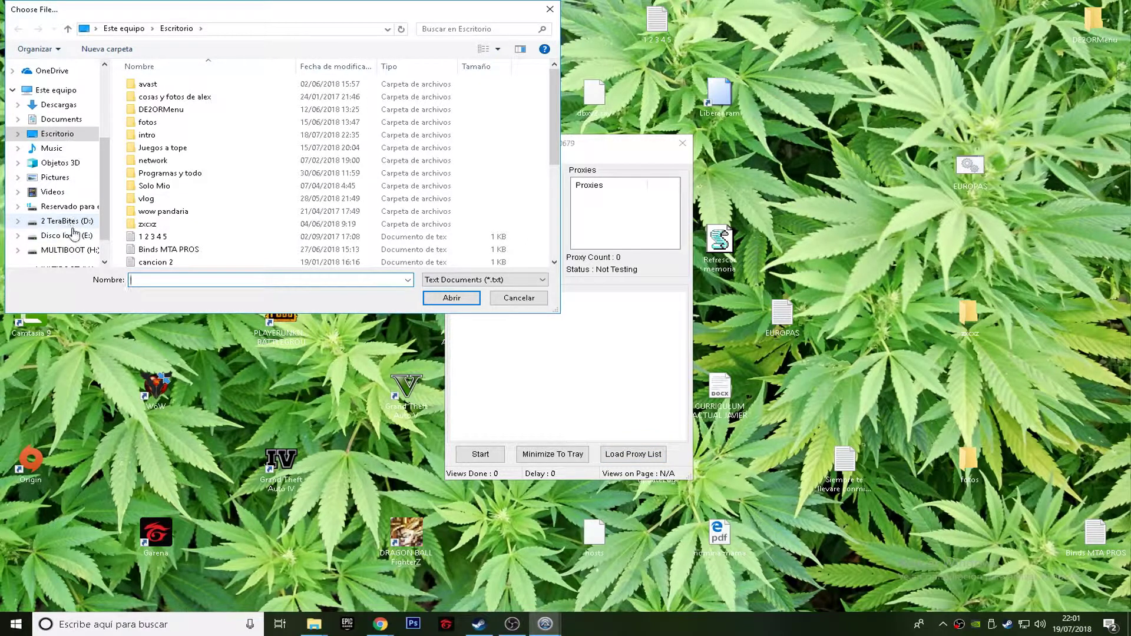
pyautogui.click(68, 236)
pyautogui.click(63, 222)
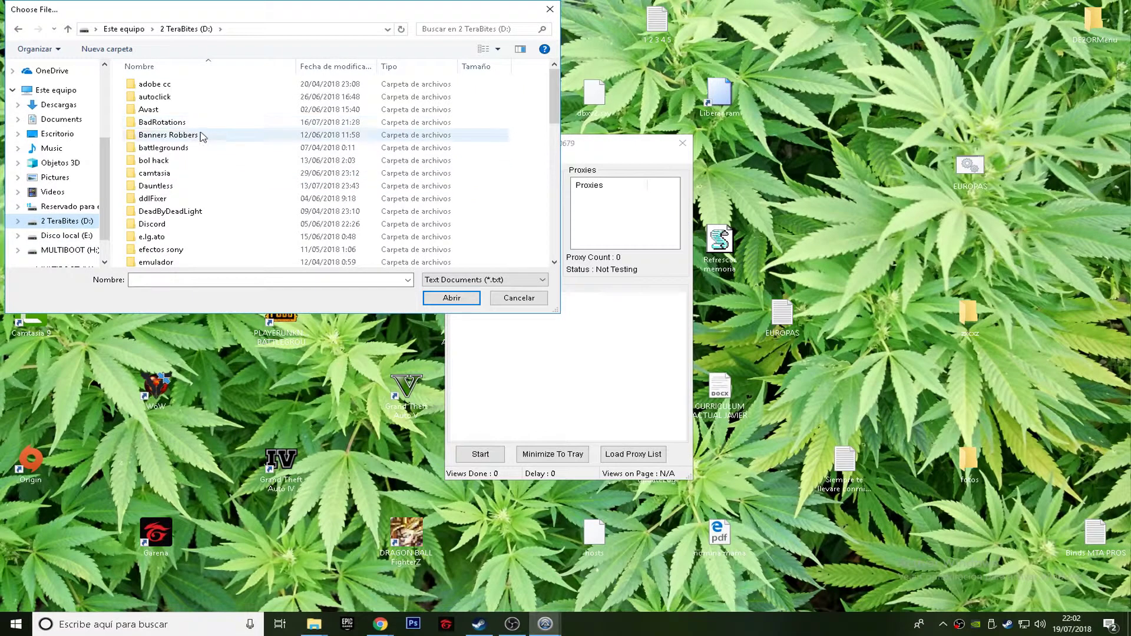
pyautogui.click(317, 627)
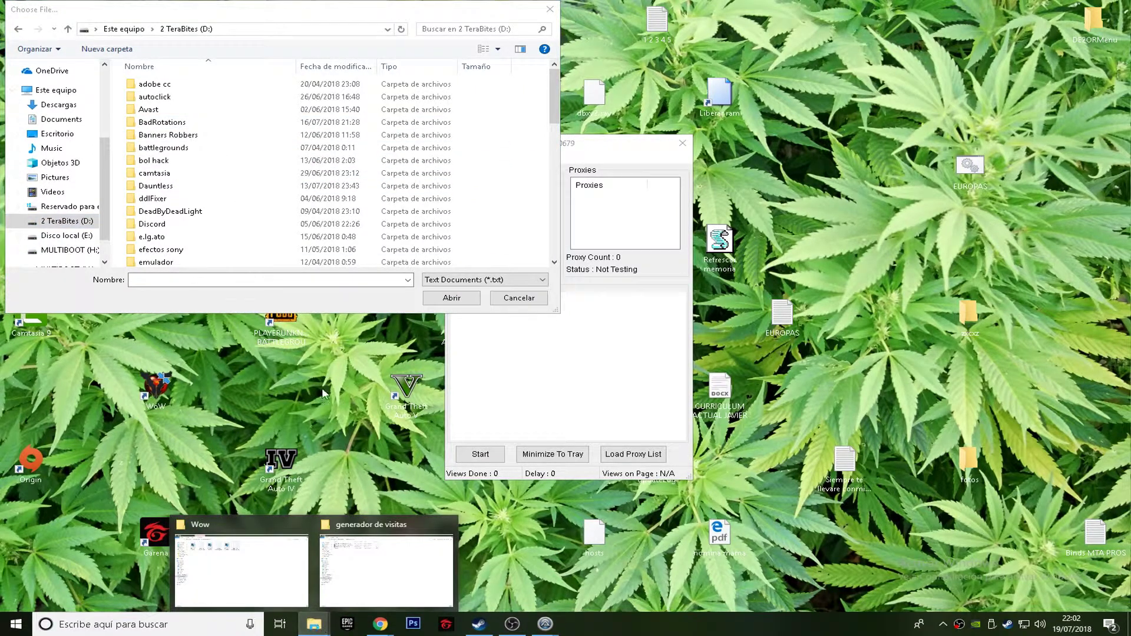
pyautogui.click(262, 187)
pyautogui.scroll(-2, 230, 219)
pyautogui.scroll(-2, 200, 200)
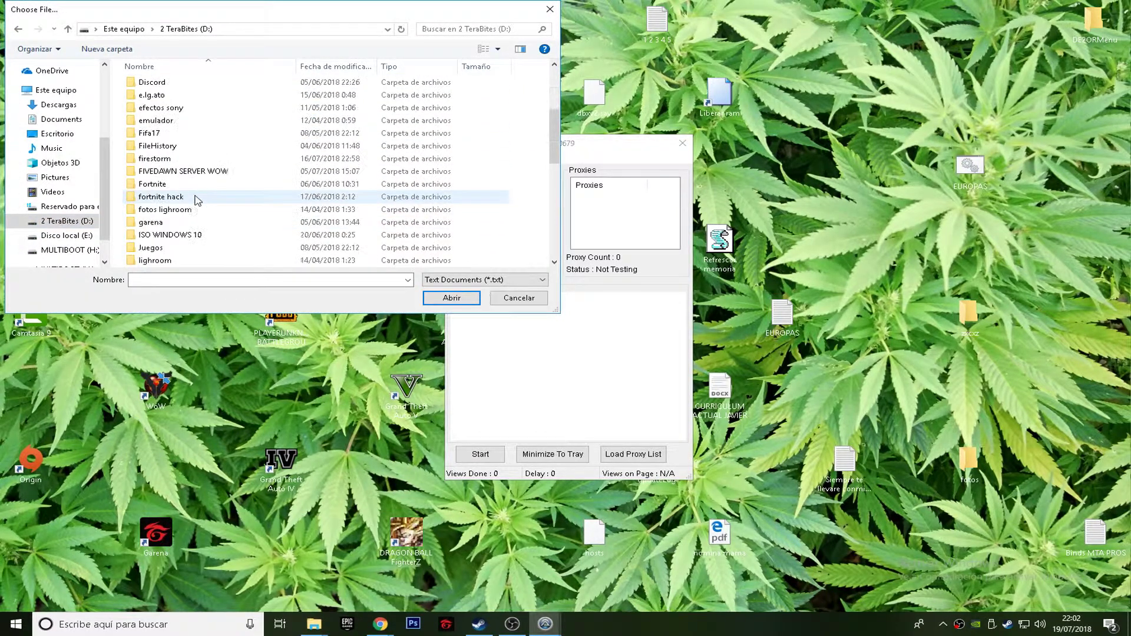
pyautogui.click(67, 235)
pyautogui.scroll(-3, 310, 236)
pyautogui.doubleClick(187, 107)
pyautogui.click(188, 97)
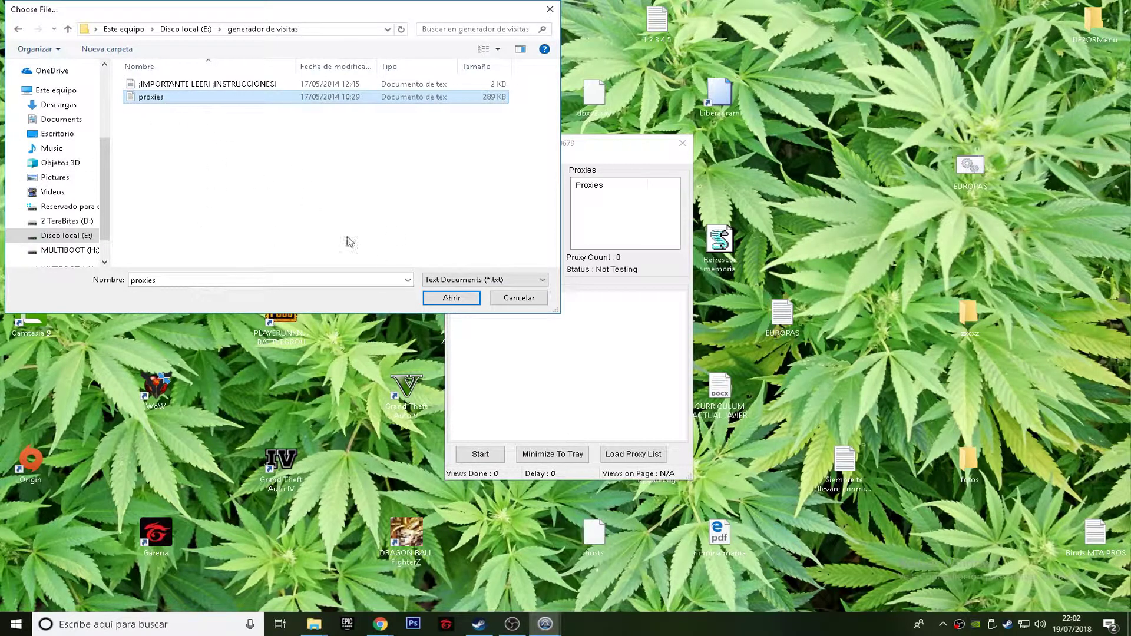
pyautogui.click(468, 299)
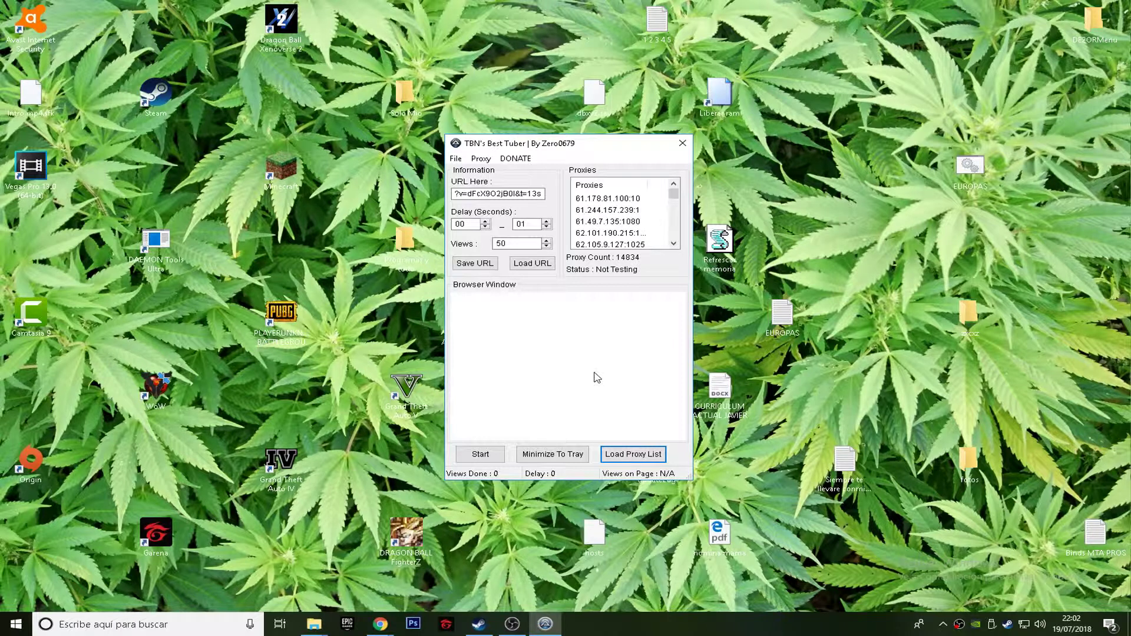
pyautogui.click(484, 457)
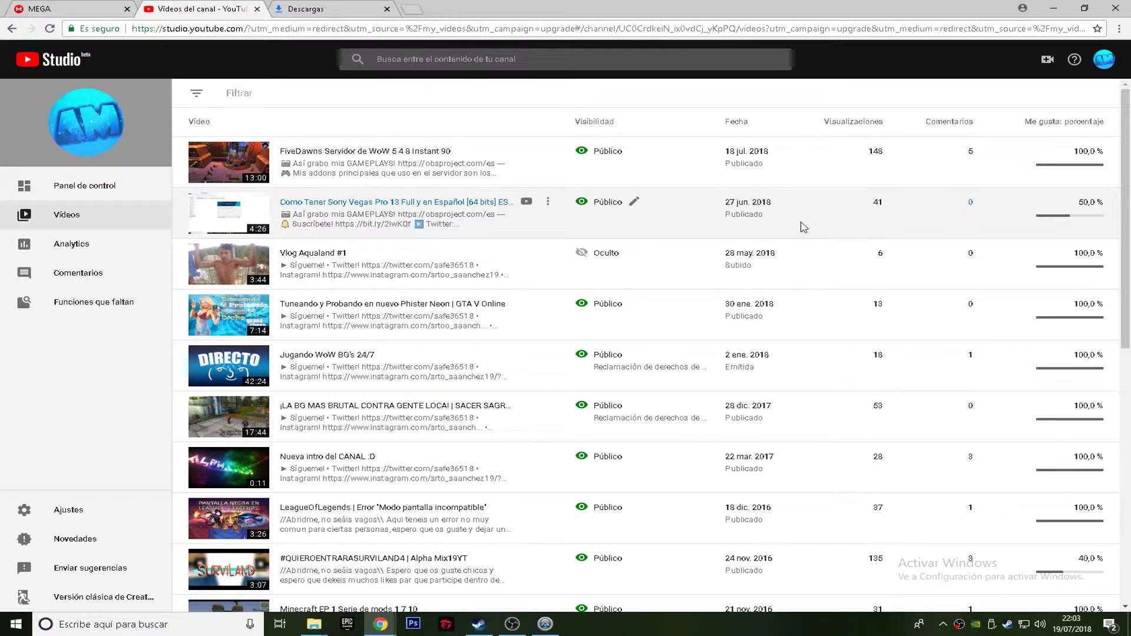
# Check the Sony Vegas video's view count in YouTube Studio, and view the generator's progress in TBN's Best Tuber.
pyautogui.doubleClick(877, 204)
pyautogui.doubleClick(876, 205)
pyautogui.click(890, 207)
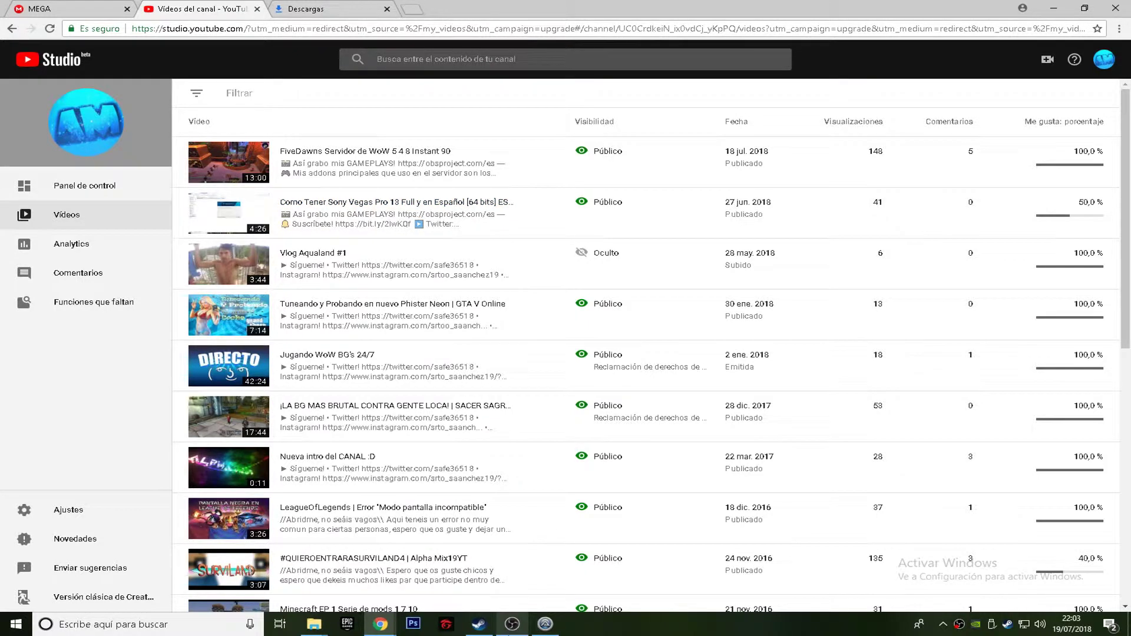
pyautogui.click(544, 624)
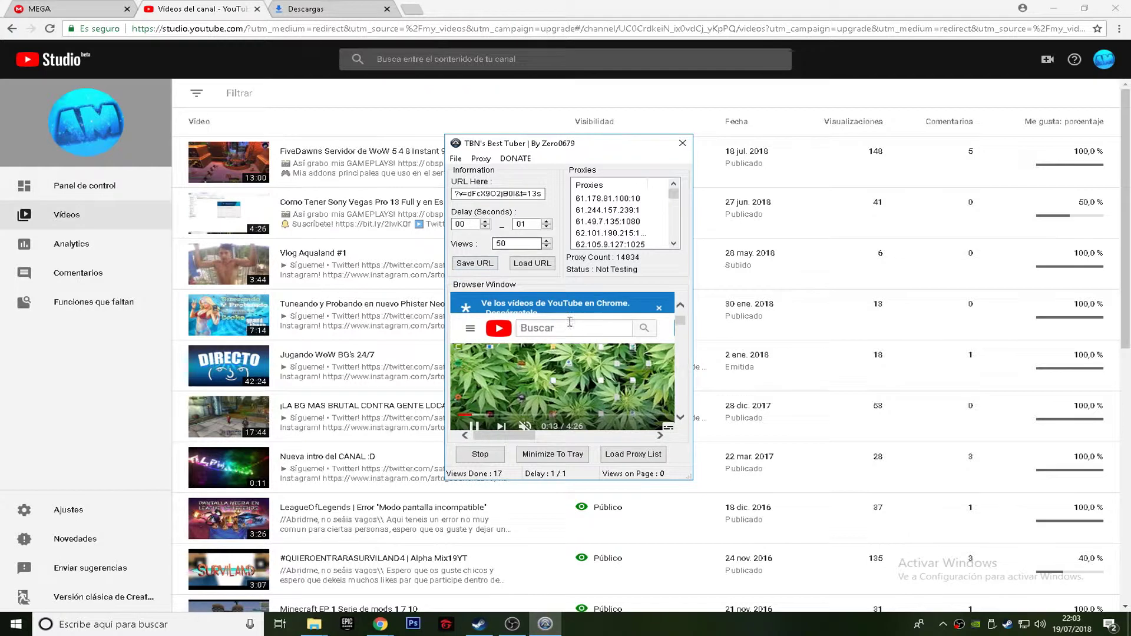
pyautogui.click(855, 313)
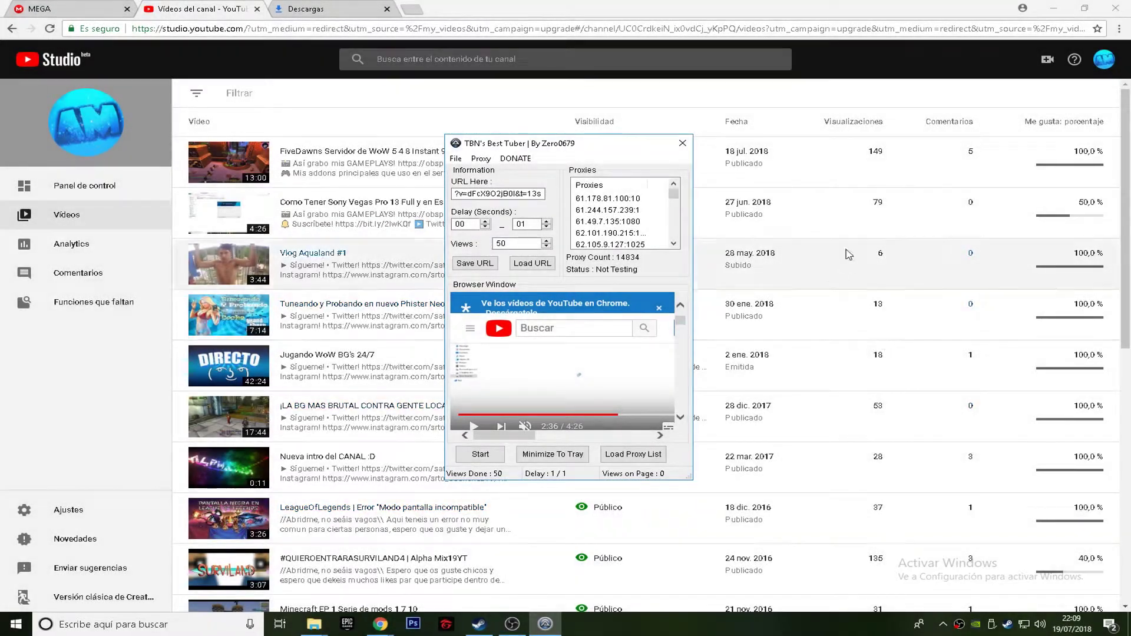
# Compare the view counts of the Sony Vegas and FiveDawns videos in YouTube Studio, and reload the video list.
pyautogui.click(857, 230)
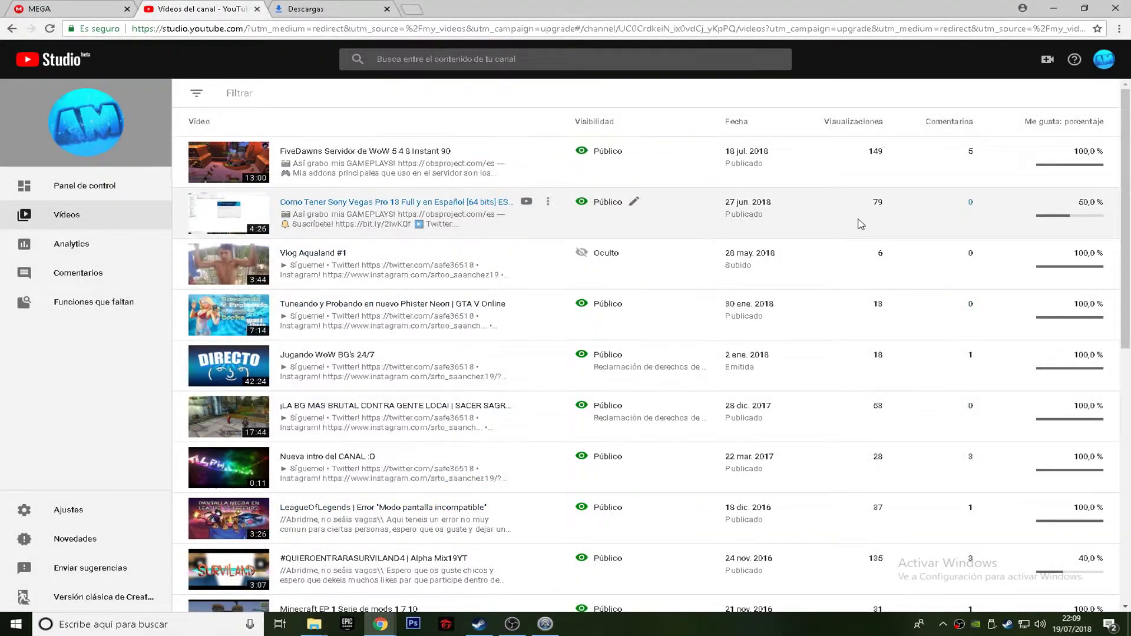
pyautogui.doubleClick(883, 203)
pyautogui.click(877, 202)
pyautogui.doubleClick(873, 149)
pyautogui.click(884, 158)
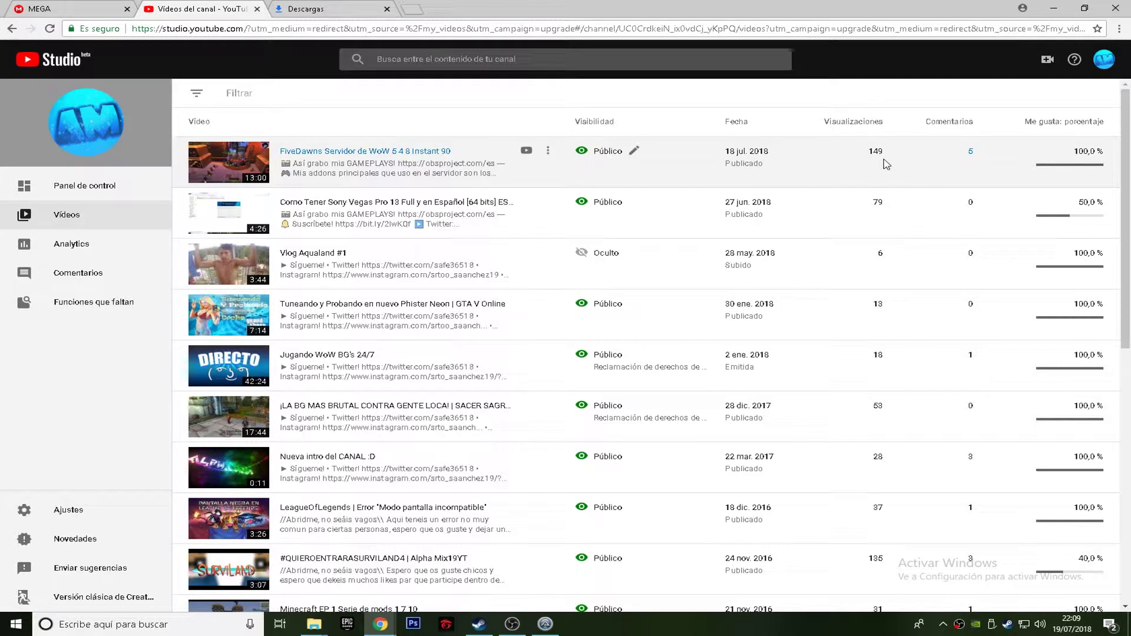
pyautogui.doubleClick(875, 202)
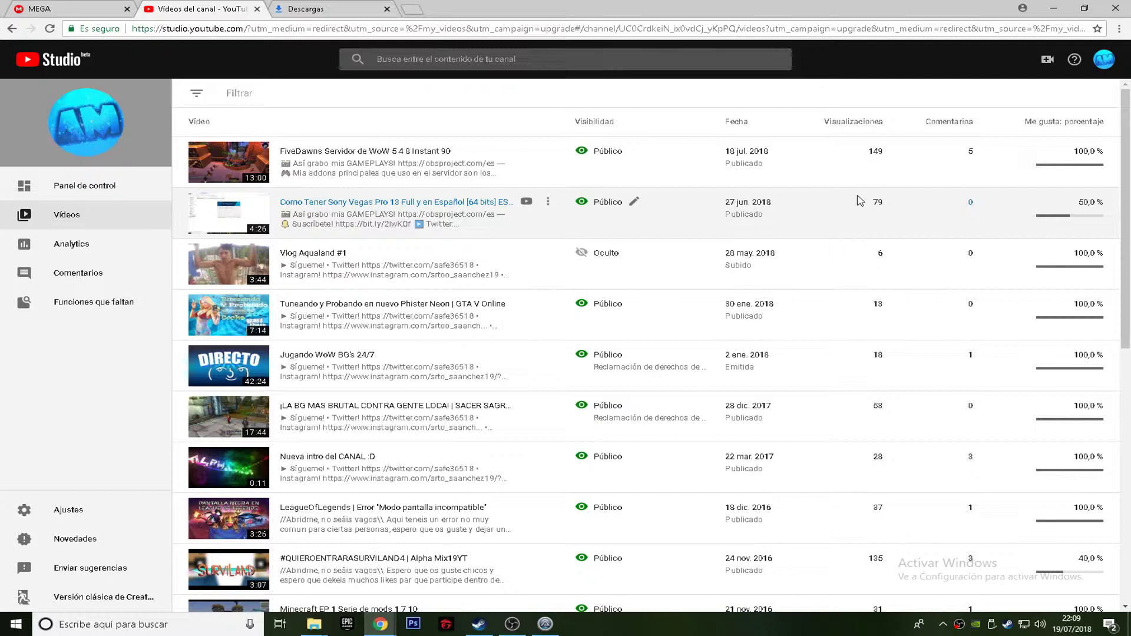
pyautogui.click(51, 30)
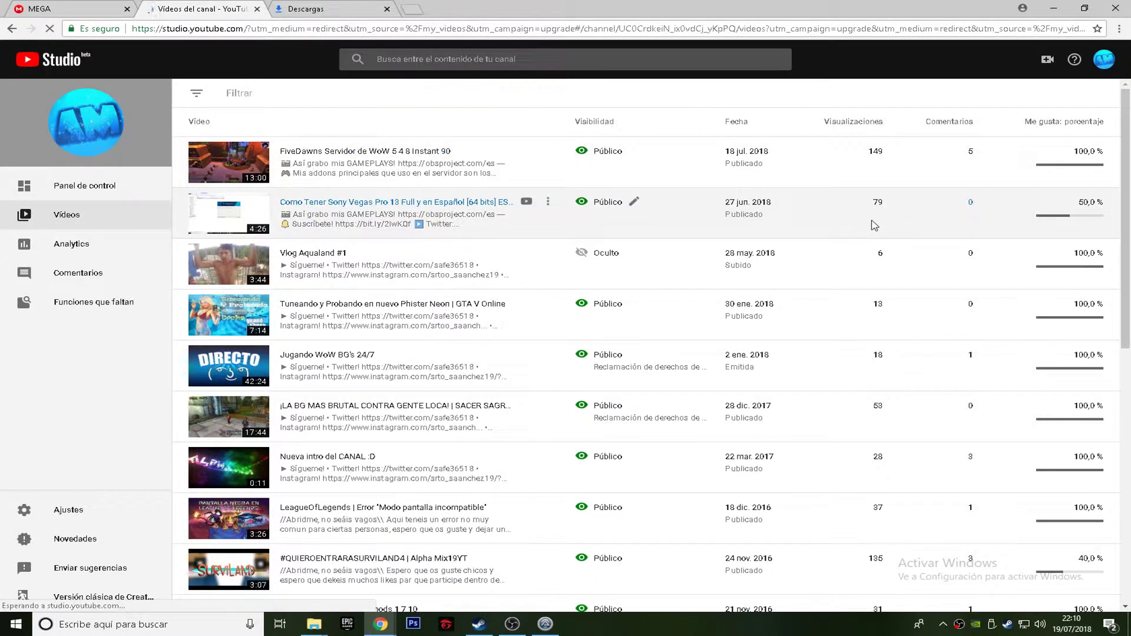